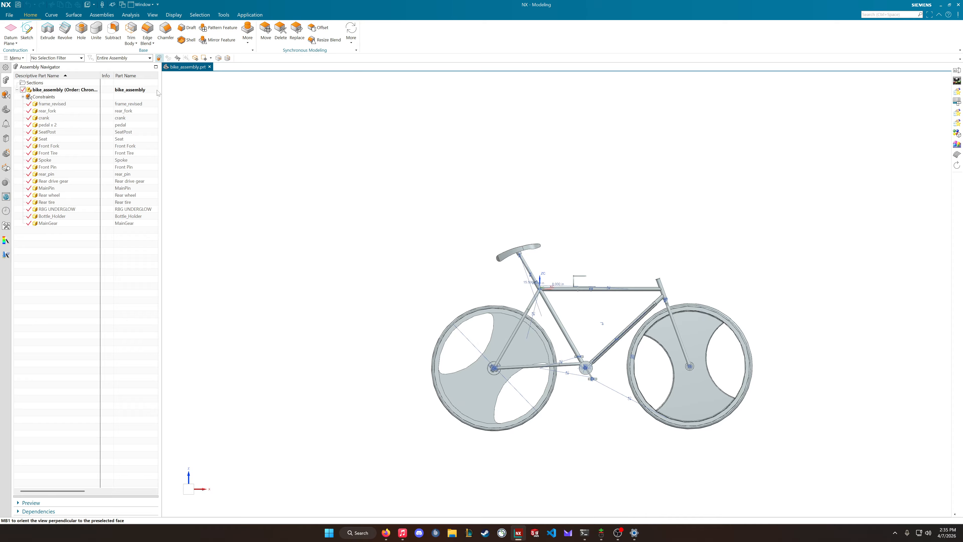
Widen the Assembly Navigator to show all its columns, including the full Read-only and Modified headings
{"action": "left_click_drag", "start_coordinate": [161, 89], "coordinate": [338, 114]}
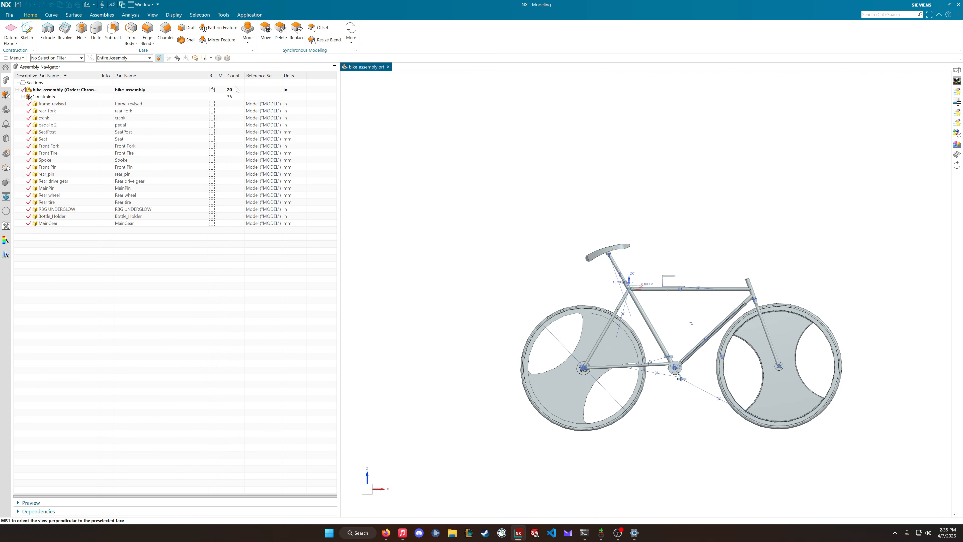
{"action": "left_click_drag", "start_coordinate": [215, 75], "coordinate": [263, 76]}
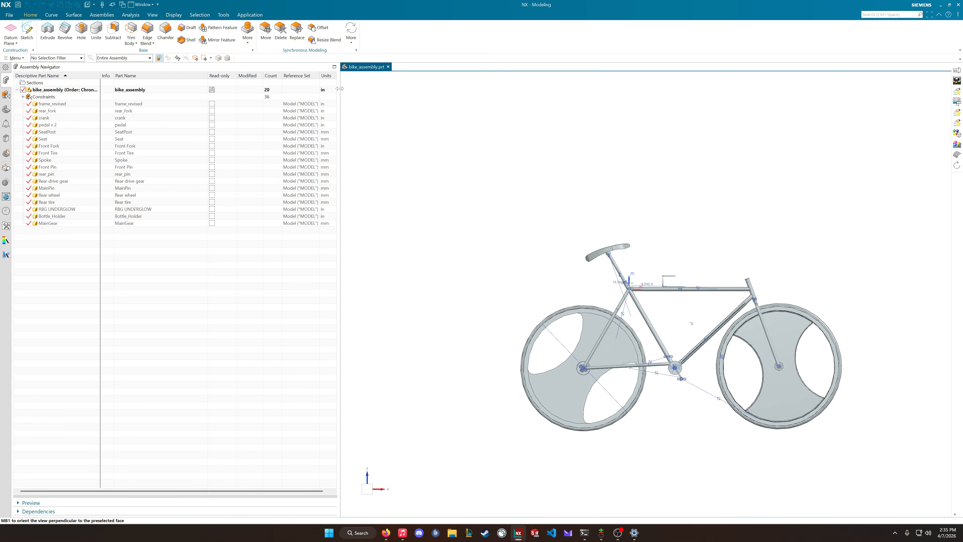
{"action": "left_click_drag", "start_coordinate": [338, 88], "coordinate": [387, 99]}
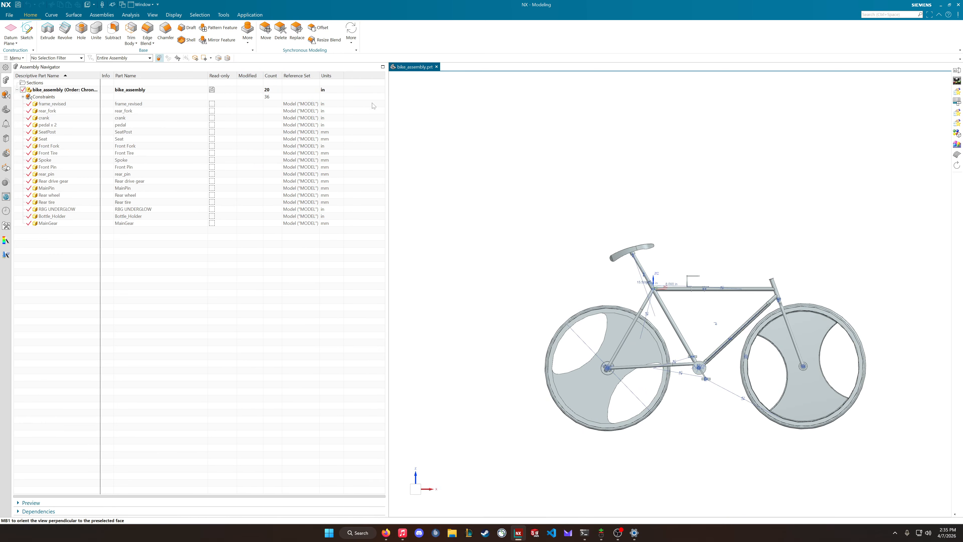
Show the Mass (g) column in the Assembly Navigator and hide it again
{"action": "right_click", "coordinate": [75, 78]}
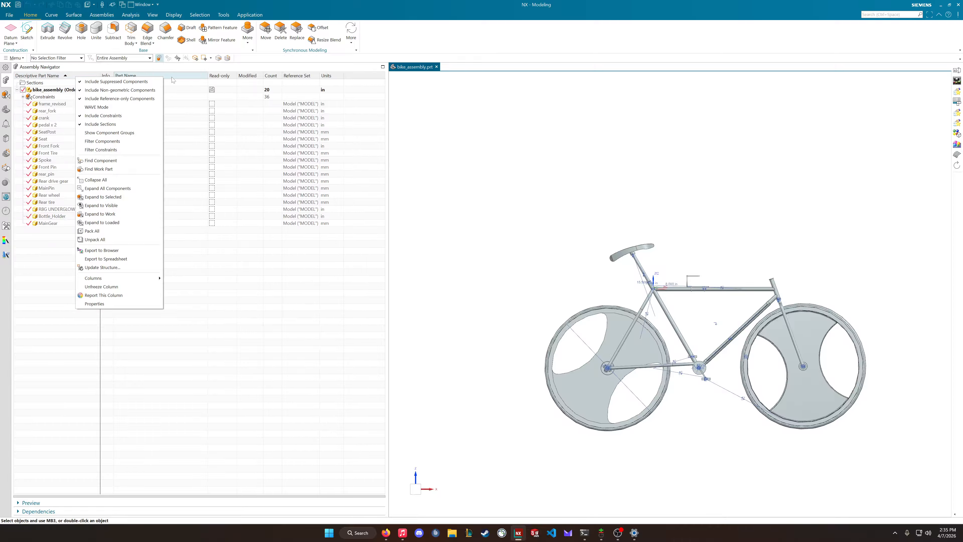
{"action": "mouse_move", "coordinate": [105, 280]}
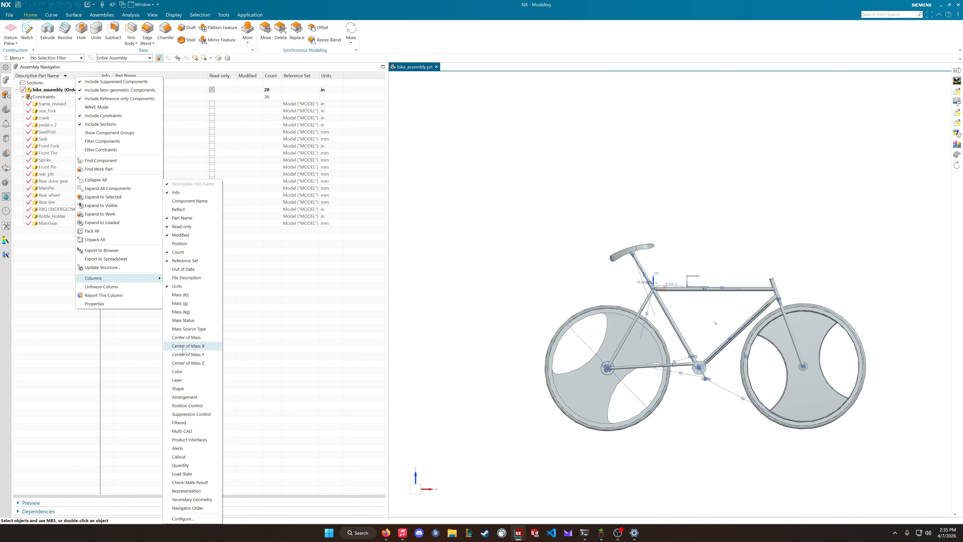
{"action": "left_click", "coordinate": [184, 305]}
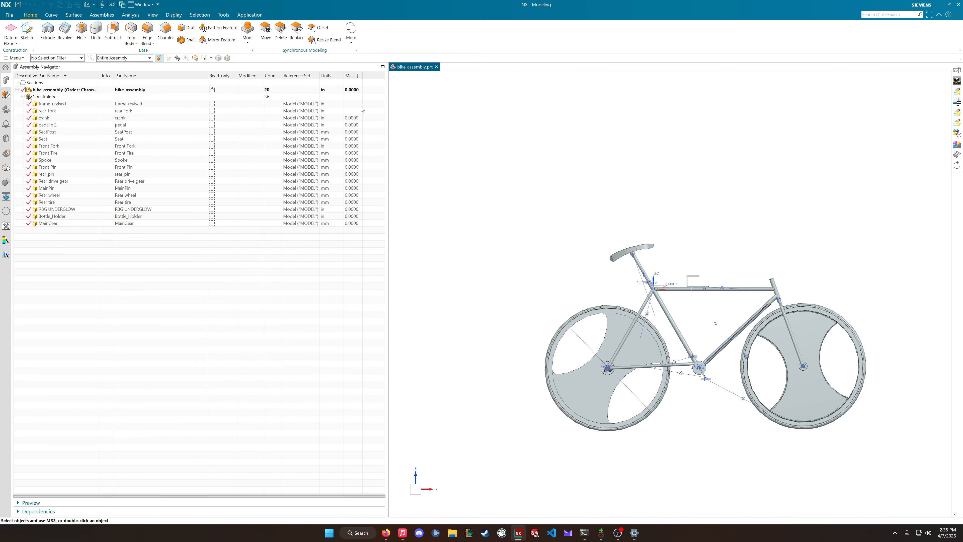
{"action": "right_click", "coordinate": [60, 77]}
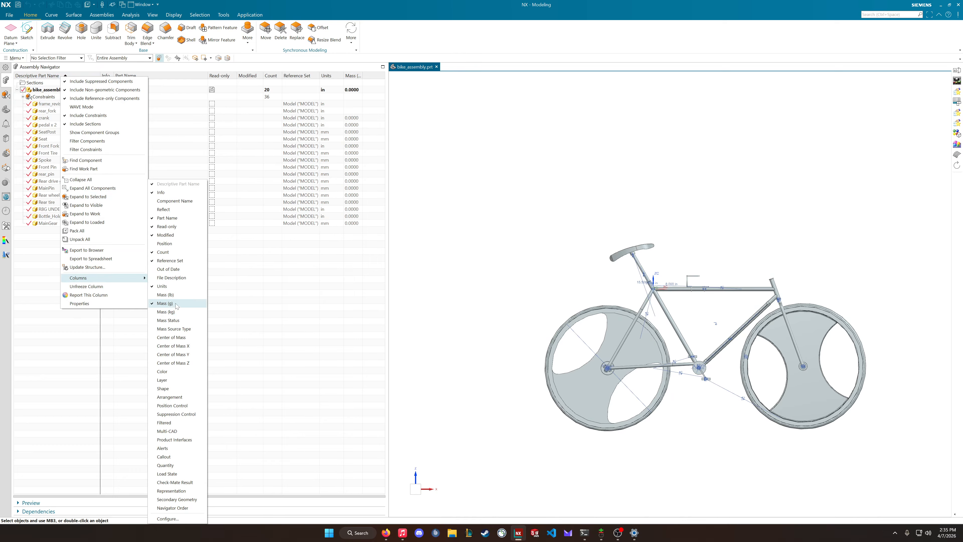
{"action": "left_click", "coordinate": [175, 304]}
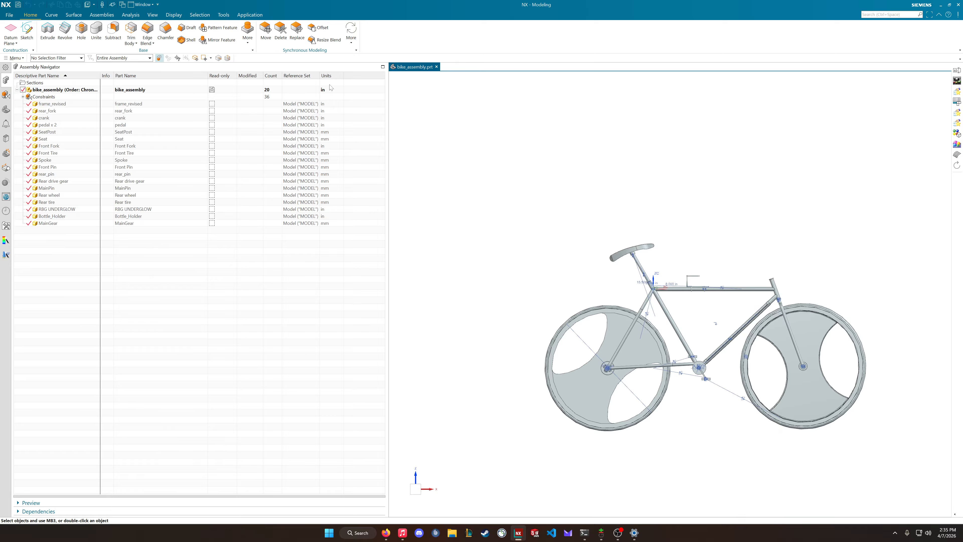
Examine the Assembly Navigator's export and column options, and narrow the navigator back to the descriptive part names
{"action": "right_click", "coordinate": [48, 78]}
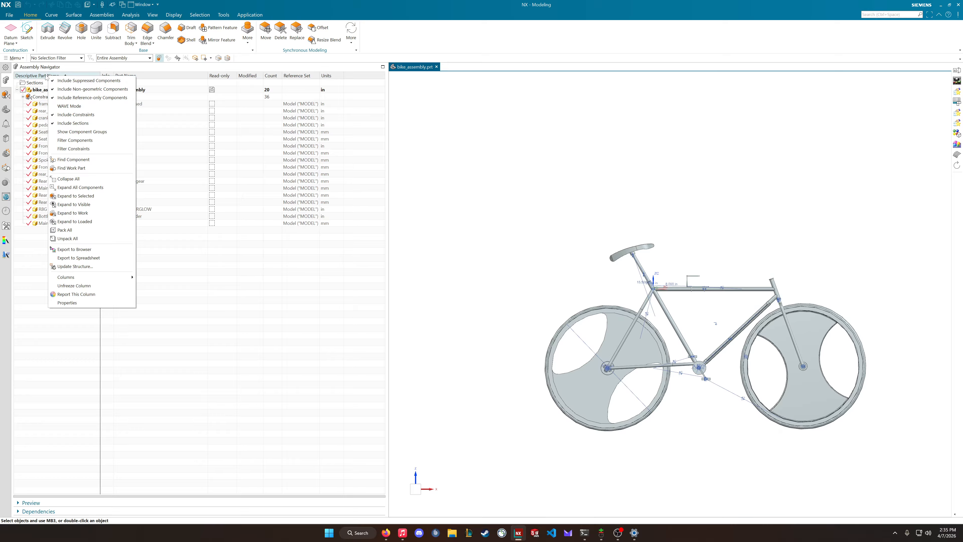
{"action": "right_click", "coordinate": [38, 77]}
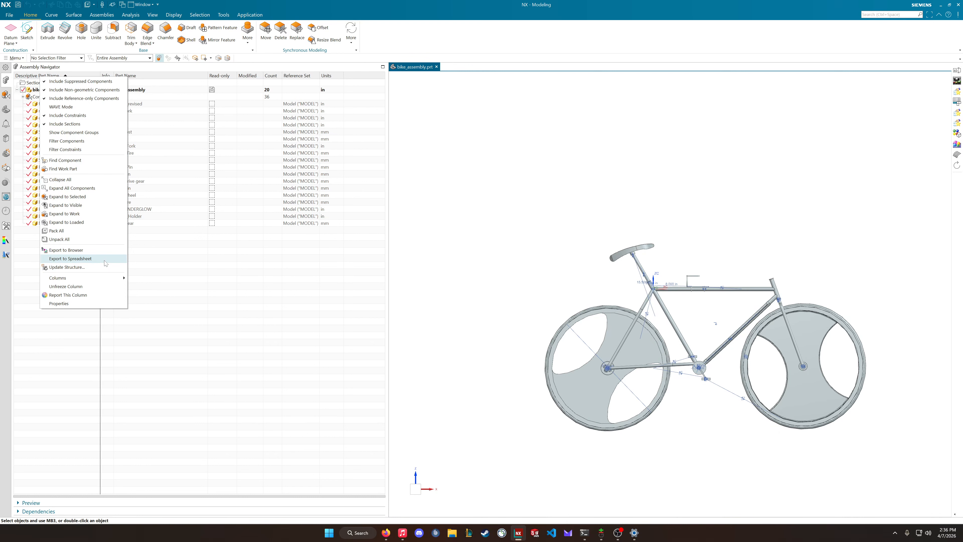
{"action": "left_click", "coordinate": [192, 290]}
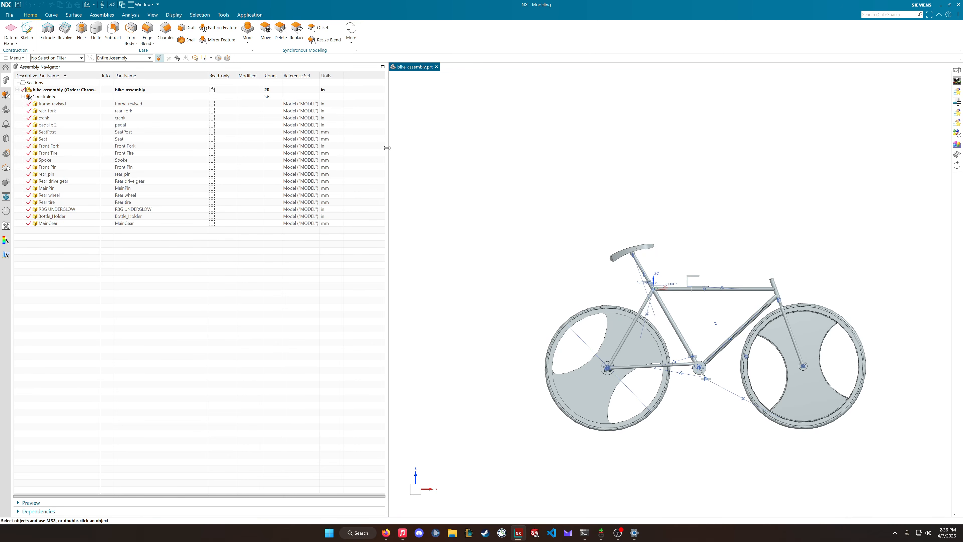
{"action": "left_click_drag", "start_coordinate": [387, 148], "coordinate": [117, 188]}
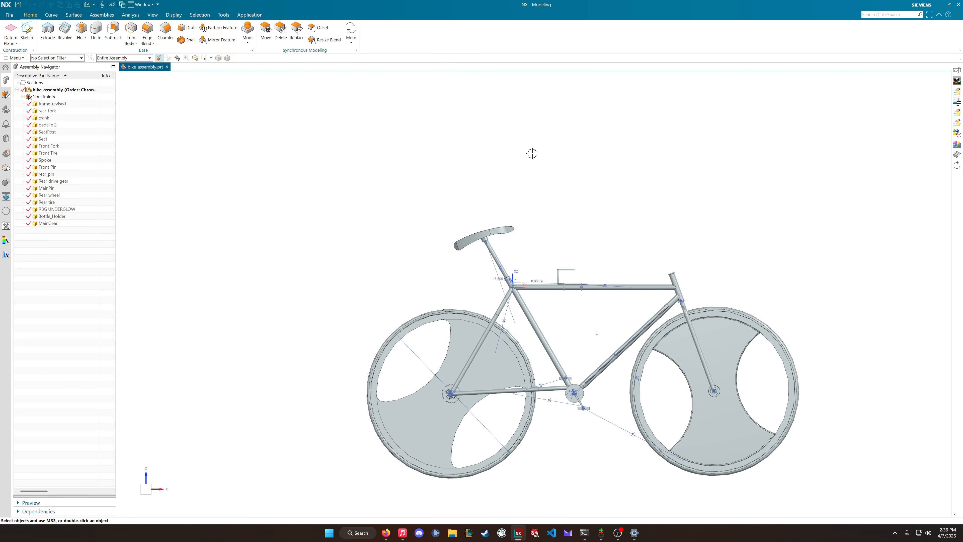
Search the available commands for "draft" and dismiss the search
{"action": "left_click", "coordinate": [901, 17]}
{"action": "type", "text": "drwaw"}
{"action": "key", "text": "BackSpace"}
{"action": "key", "text": "BackSpace"}
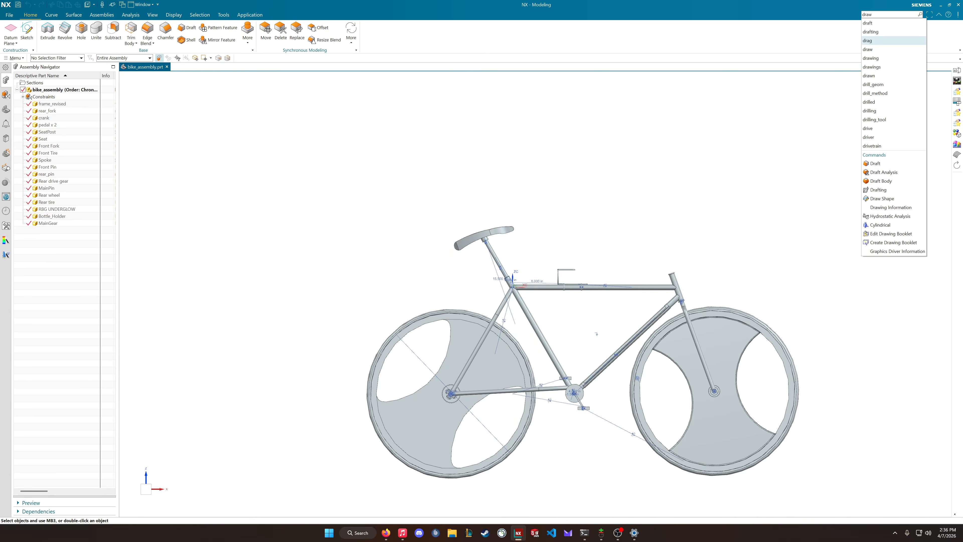
{"action": "type", "text": "aw"}
{"action": "key", "text": "BackSpace"}
{"action": "key", "text": "BackSpace"}
{"action": "type", "text": "aft"}
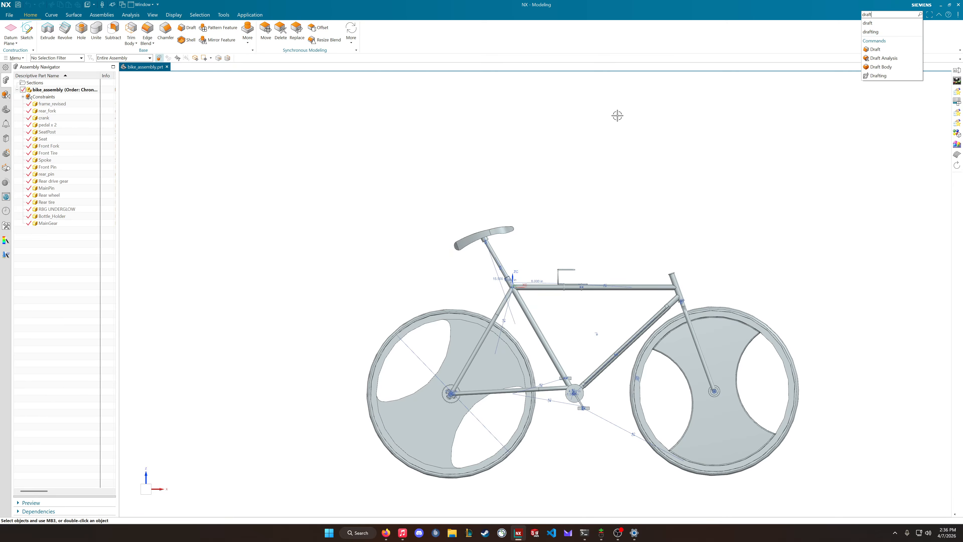
{"action": "left_click", "coordinate": [660, 117]}
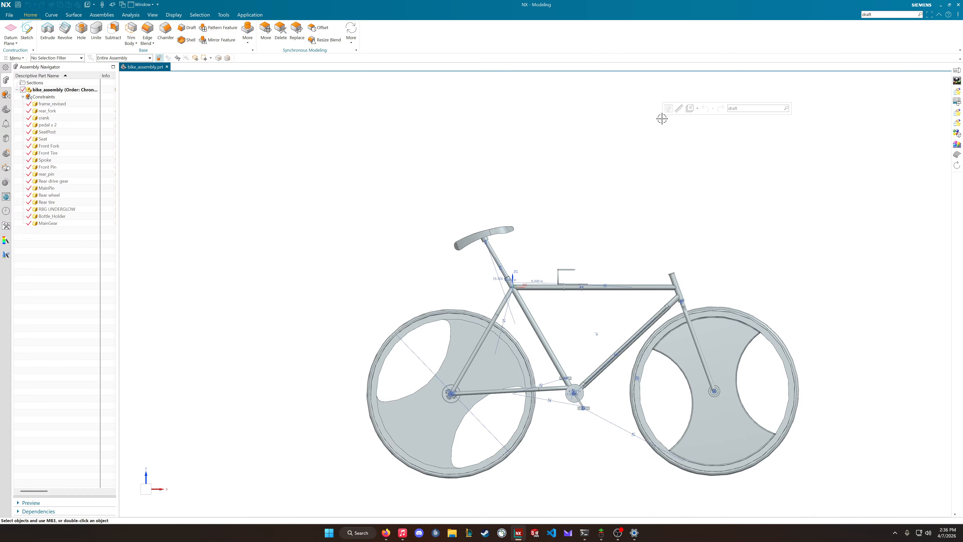
Switch to Drafting and create an A-size sheet from the template, leaving the title block fields empty
{"action": "key", "text": "ctrl+shift+d"}
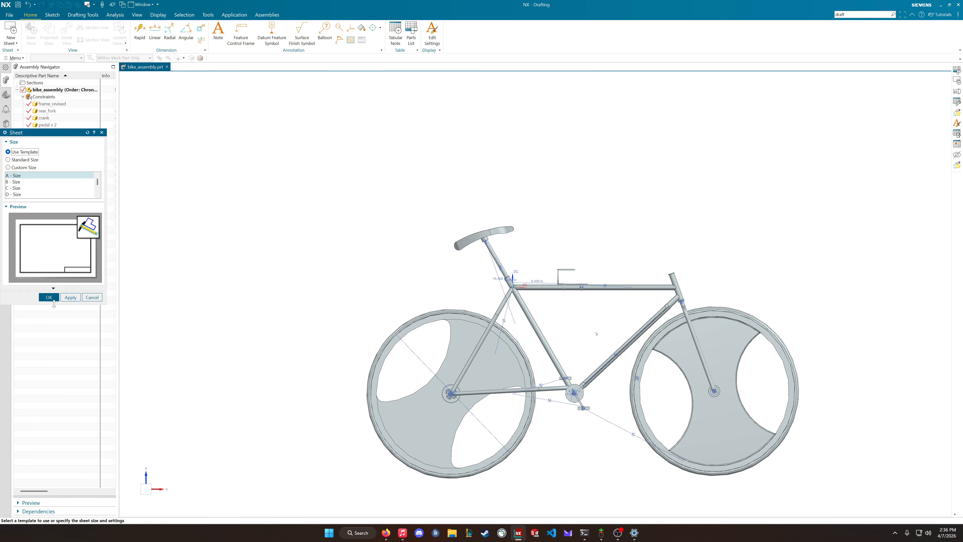
{"action": "left_click", "coordinate": [49, 296]}
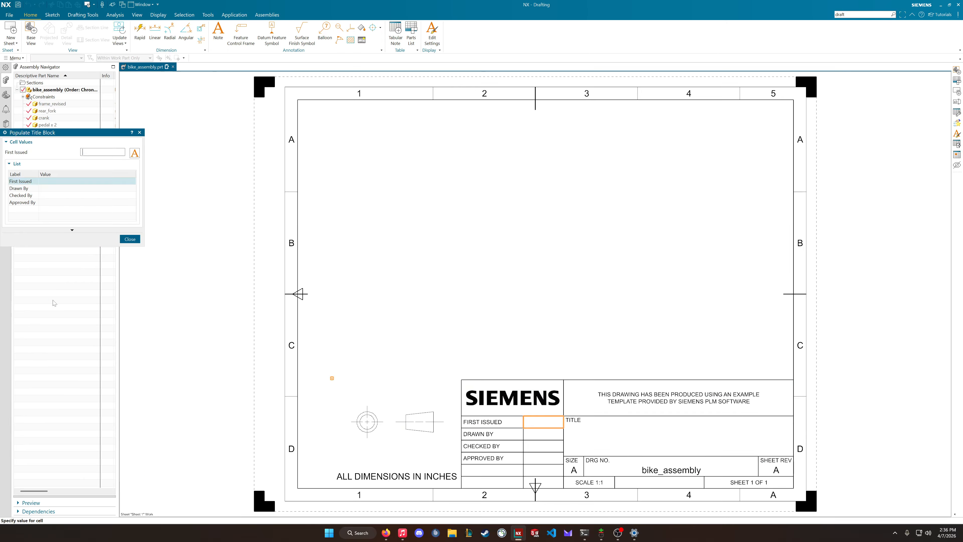
{"action": "left_click", "coordinate": [130, 238]}
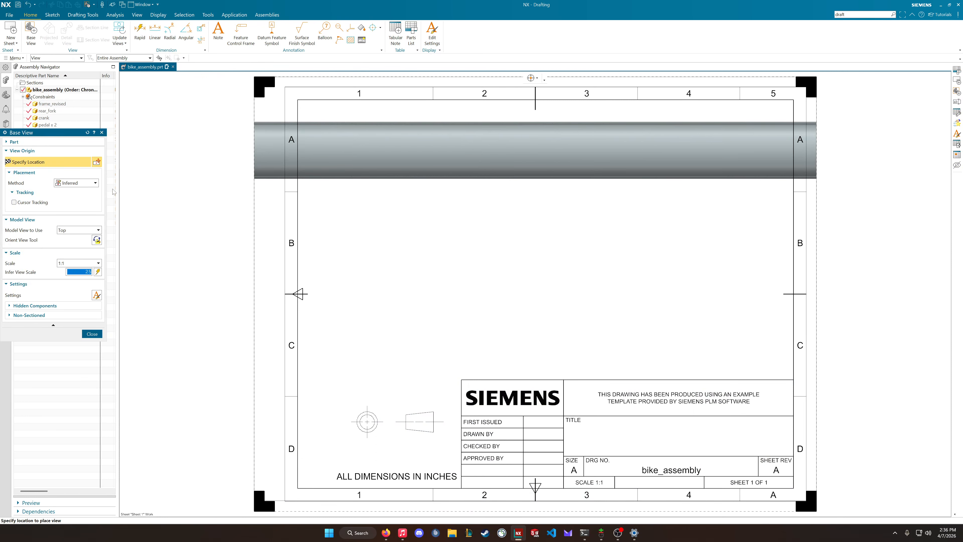
Place a Top base view of the bike at a 1:10 ratio scale along the sheet's upper edge, without any projected views
{"action": "left_click", "coordinate": [85, 263]}
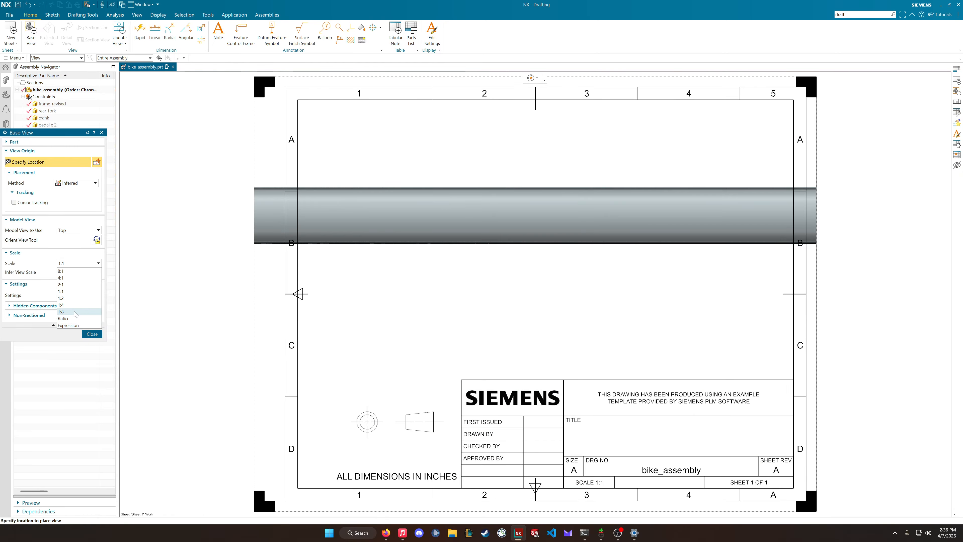
{"action": "left_click", "coordinate": [72, 325]}
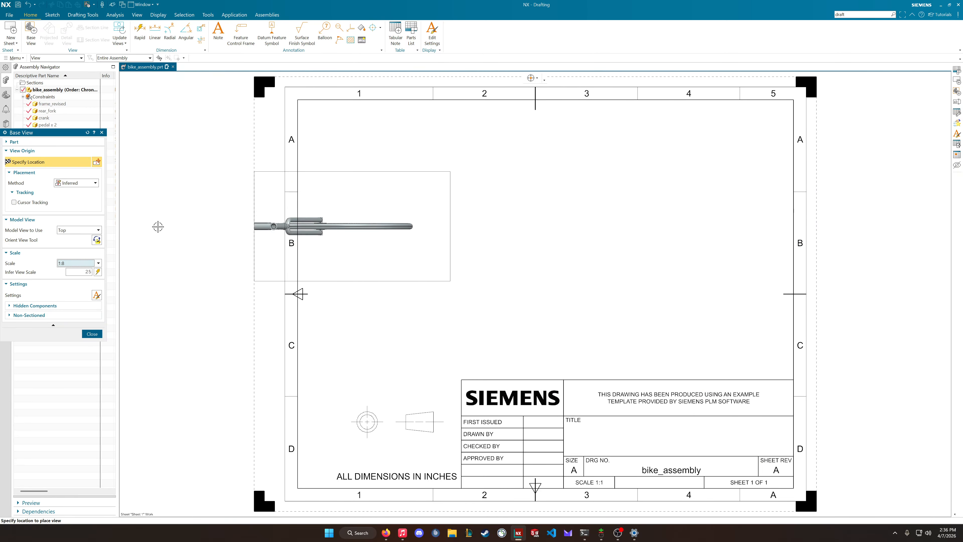
{"action": "left_click", "coordinate": [98, 263]}
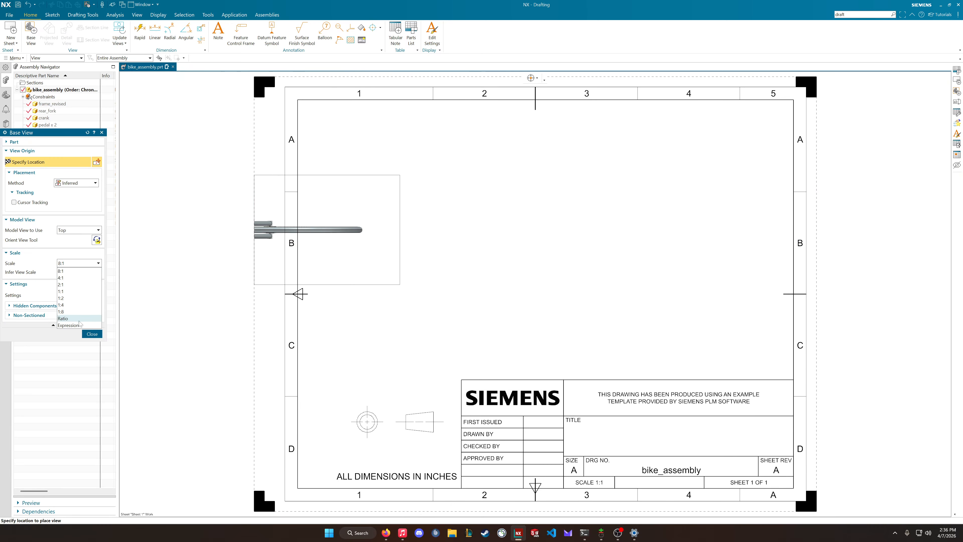
{"action": "left_click", "coordinate": [80, 321]}
{"action": "left_click_drag", "start_coordinate": [77, 281], "coordinate": [142, 278]}
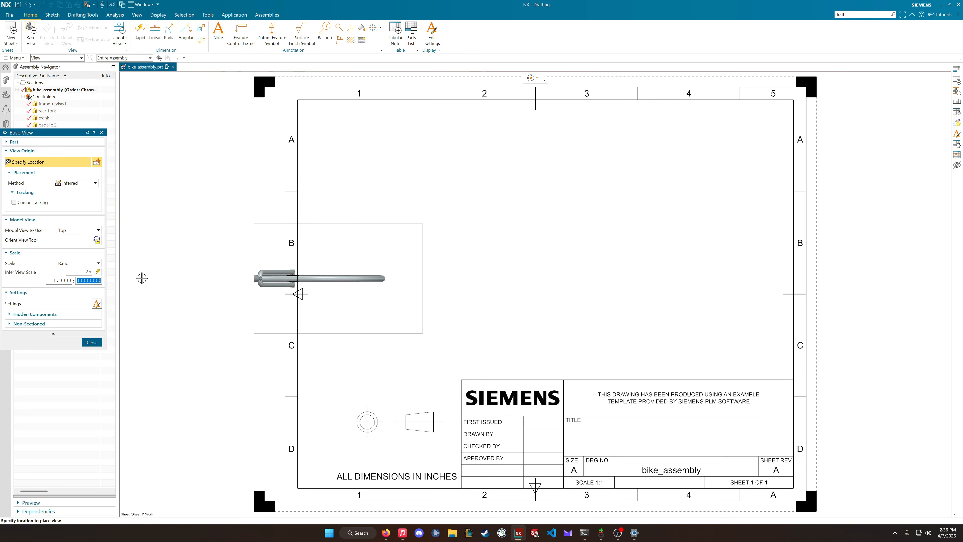
{"action": "type", "text": "10"}
{"action": "key", "text": "Return"}
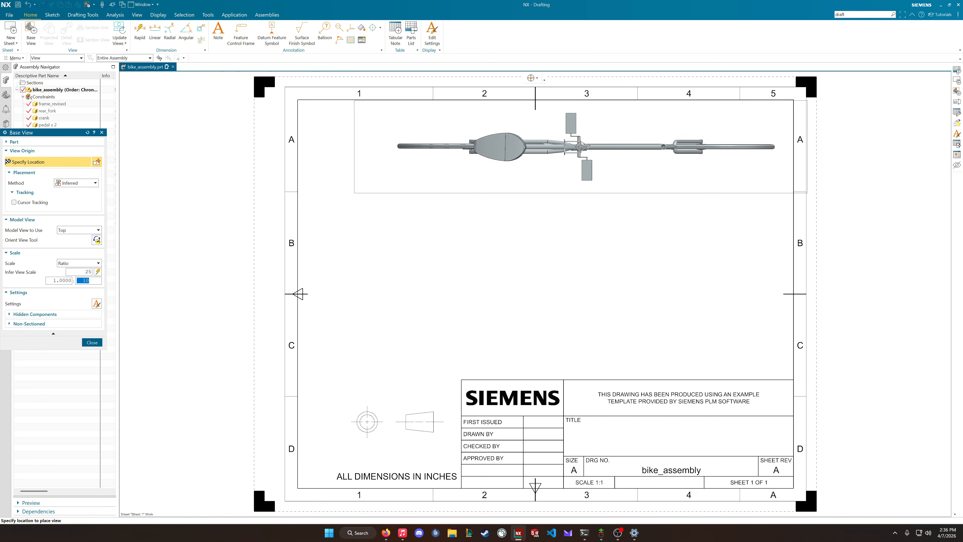
{"action": "left_click", "coordinate": [577, 146]}
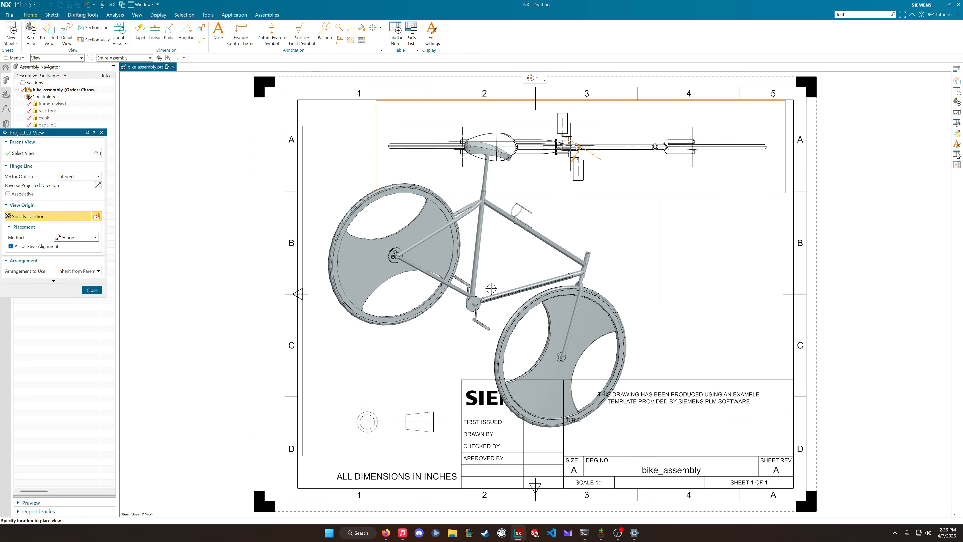
{"action": "key", "text": "Escape"}
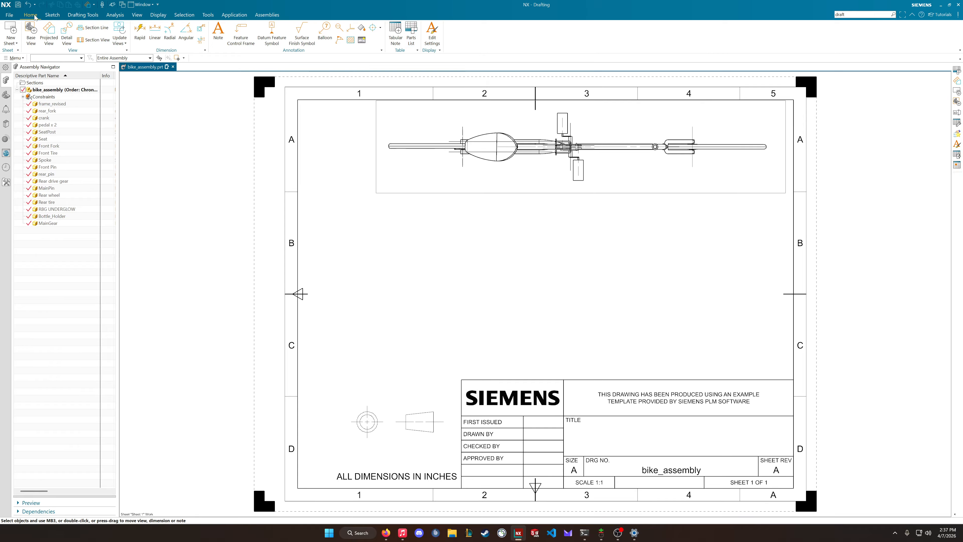
Start a parts list for the bike assembly with its scope set to Leaves Only and subassemblies not included
{"action": "left_click", "coordinate": [411, 35]}
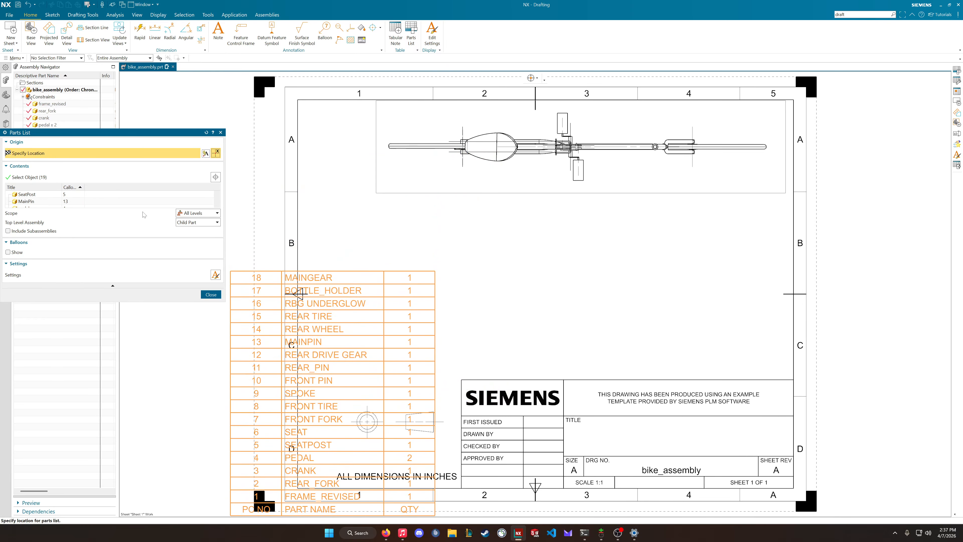
{"action": "left_click", "coordinate": [40, 232]}
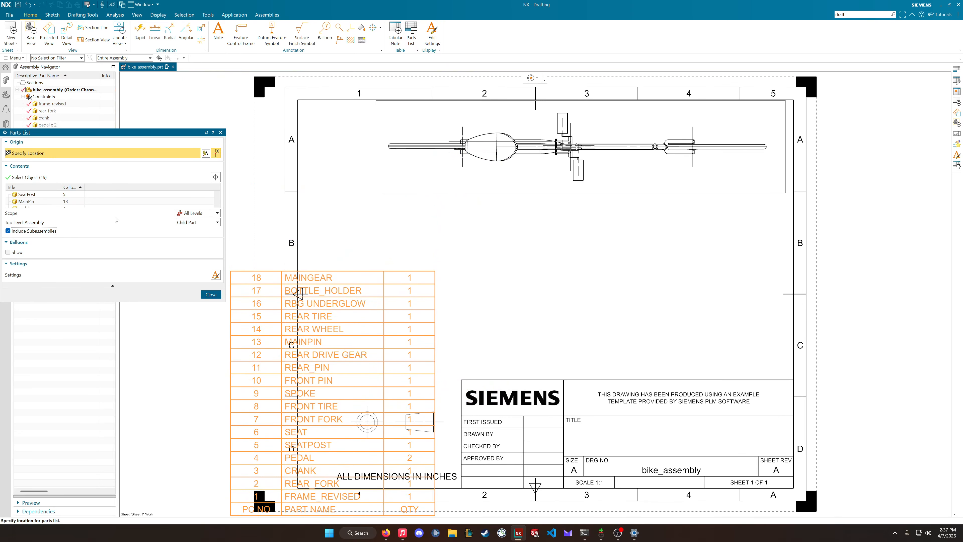
{"action": "left_click", "coordinate": [44, 232]}
{"action": "left_click", "coordinate": [201, 215]}
{"action": "left_click", "coordinate": [200, 219]}
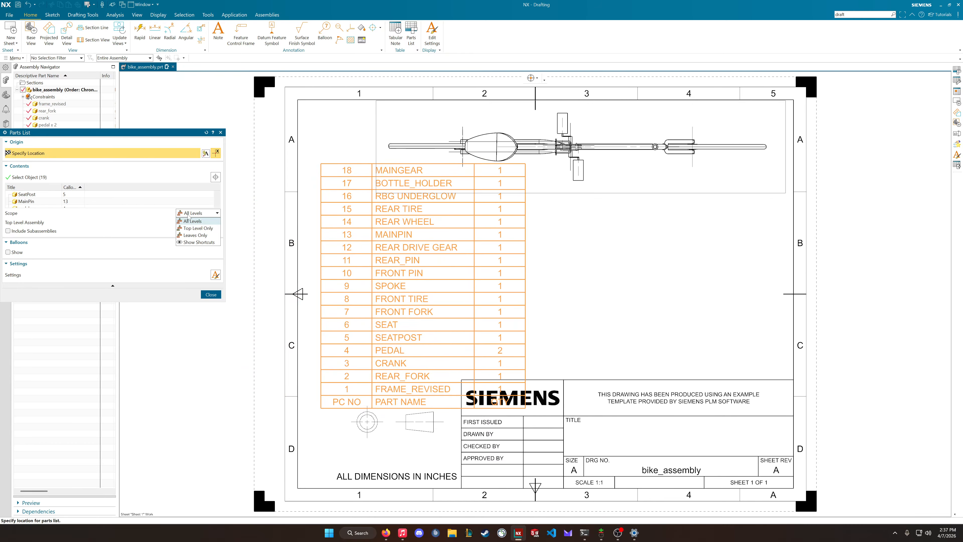
{"action": "left_click", "coordinate": [199, 213]}
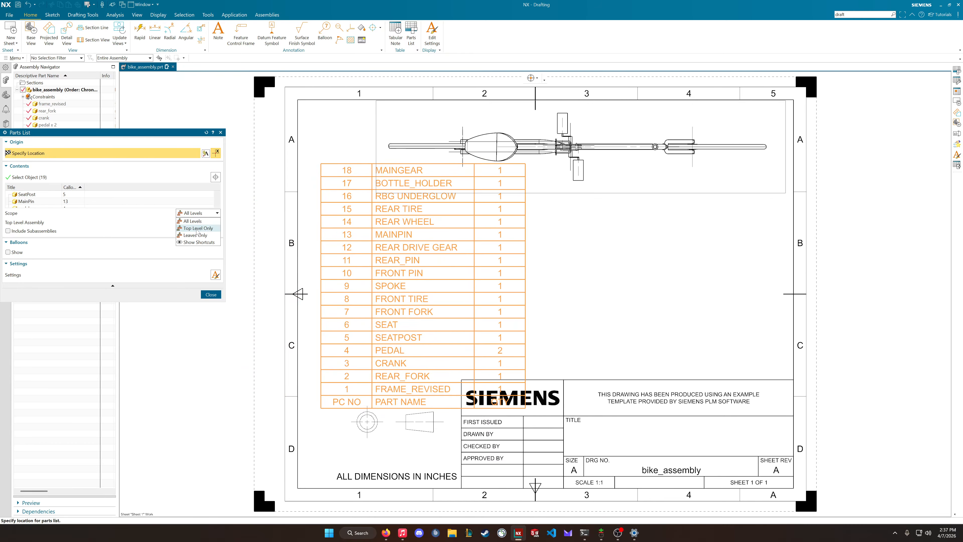
{"action": "left_click", "coordinate": [198, 228]}
{"action": "left_click", "coordinate": [200, 213]}
{"action": "left_click", "coordinate": [196, 234]}
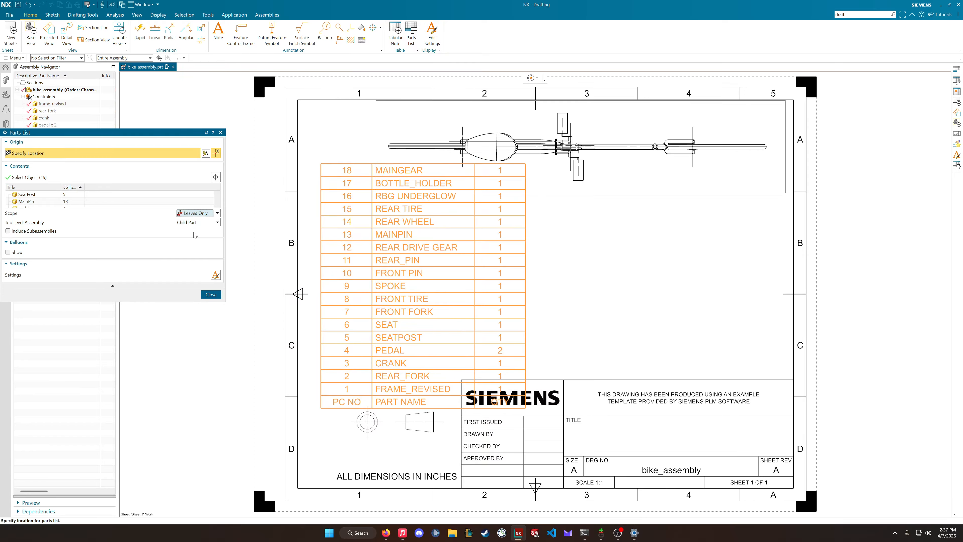
{"action": "left_click", "coordinate": [210, 213]}
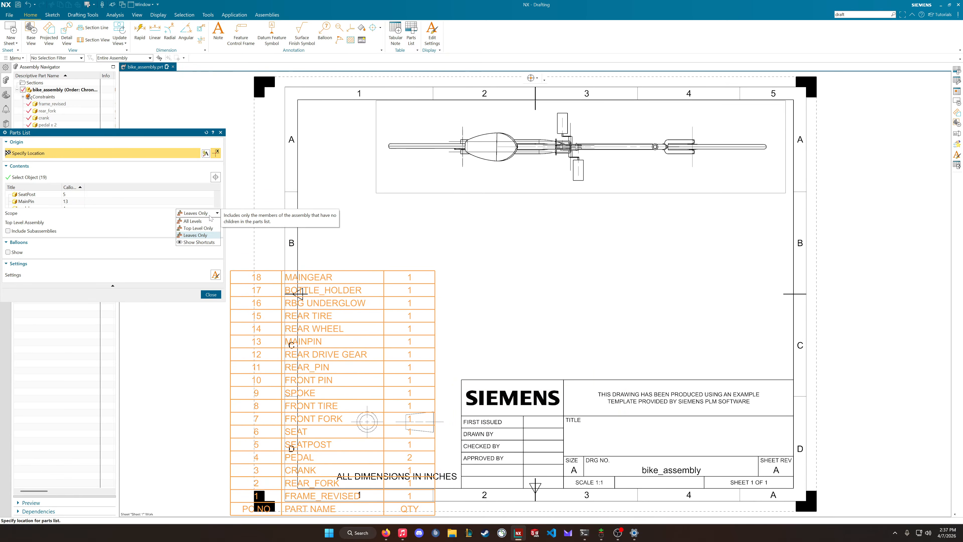
{"action": "left_click", "coordinate": [211, 215]}
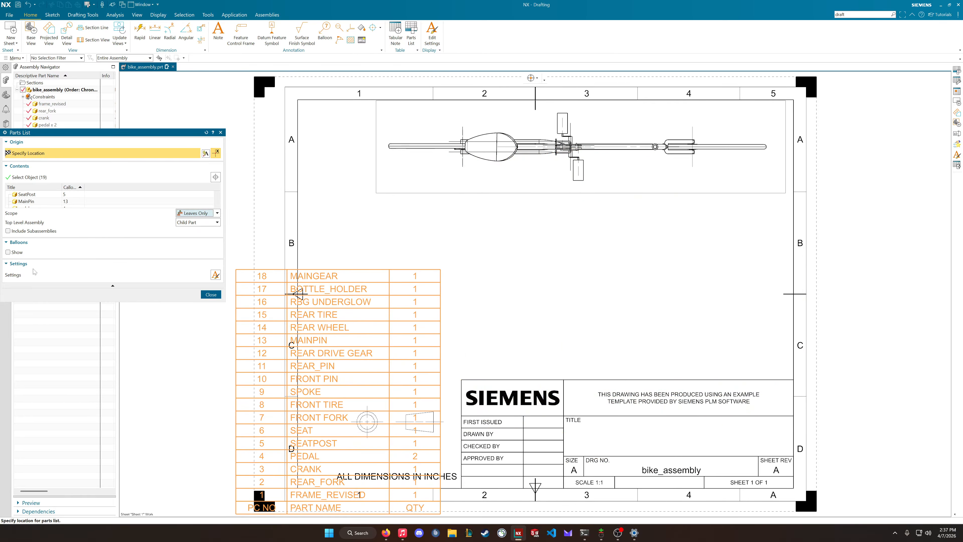
Set the parts list's lettering height to 0.09 and its line gap factor to 0.8
{"action": "left_click", "coordinate": [215, 274]}
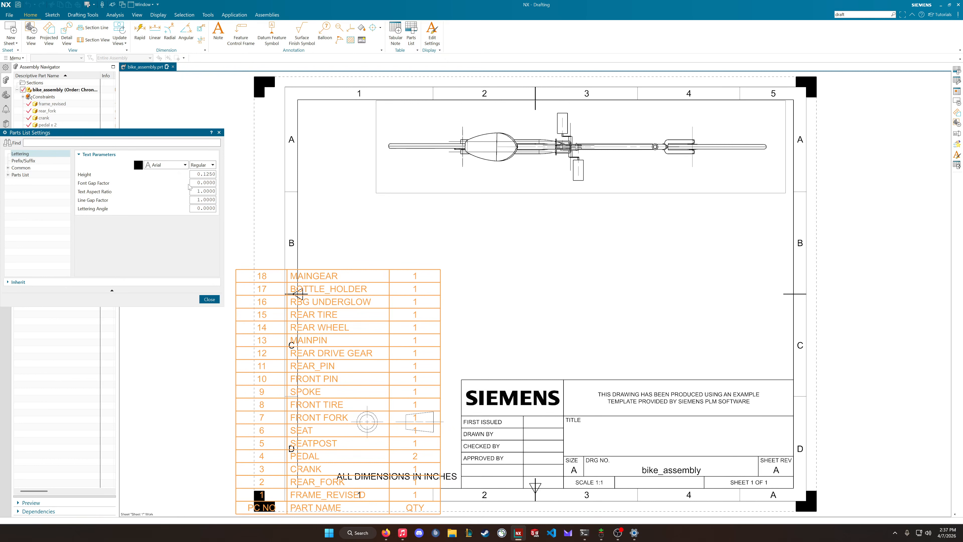
{"action": "double_click", "coordinate": [203, 173]}
{"action": "type", "text": "0.1"}
{"action": "key", "text": "Return"}
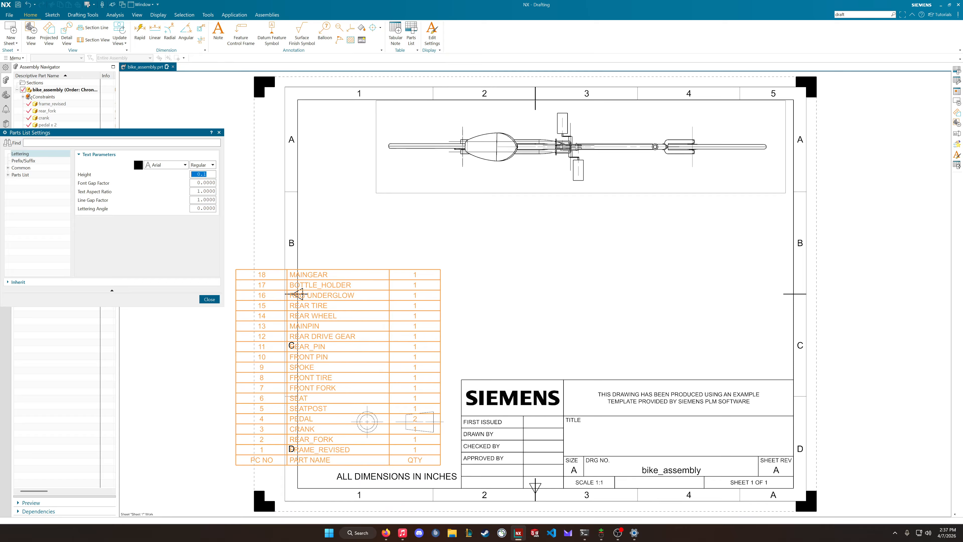
{"action": "left_click_drag", "start_coordinate": [192, 200], "coordinate": [243, 204]}
{"action": "type", "text": ".8"}
{"action": "key", "text": "Return"}
{"action": "left_click_drag", "start_coordinate": [194, 174], "coordinate": [230, 176]}
{"action": "type", "text": ".09"}
{"action": "key", "text": "Return"}
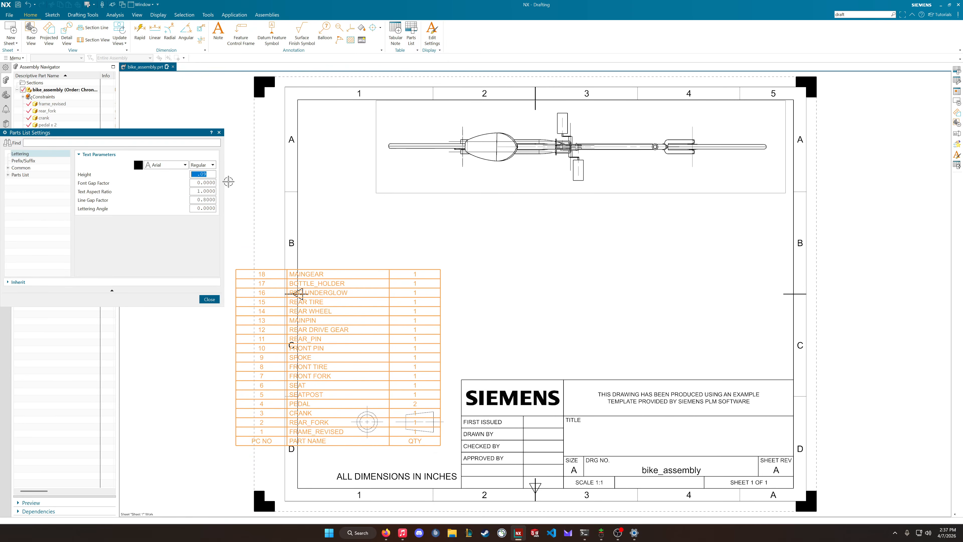
Close the parts list settings and place the parts list below the top view, above the title block
{"action": "left_click", "coordinate": [210, 299]}
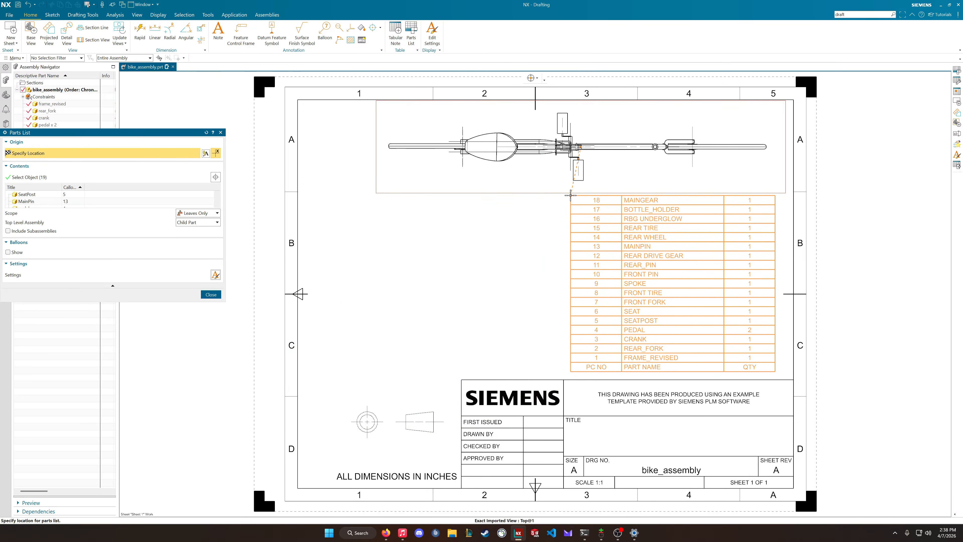
{"action": "left_click", "coordinate": [572, 196]}
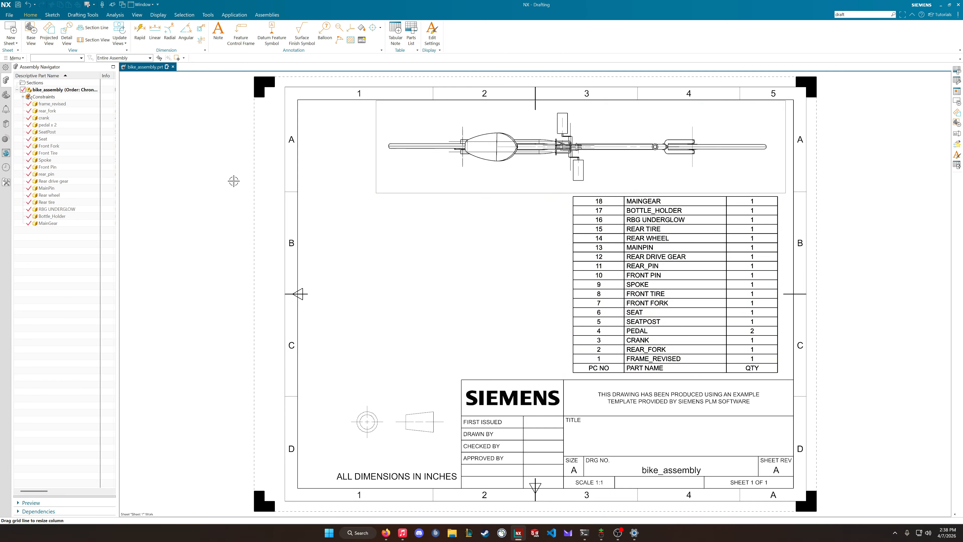
Export the parts list to the Information Window in Space Delimited format and move the listing over the drawing sheet
{"action": "right_click", "coordinate": [578, 198]}
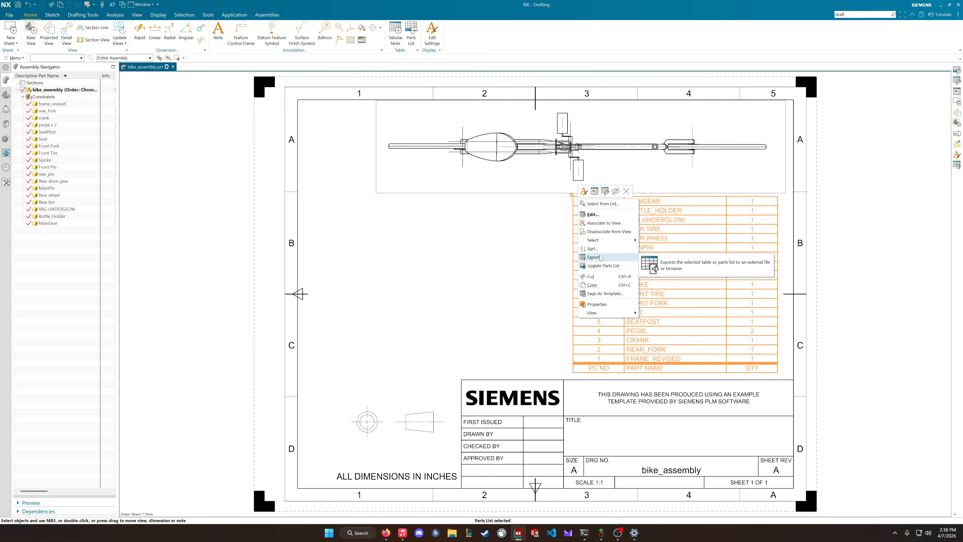
{"action": "left_click", "coordinate": [593, 257]}
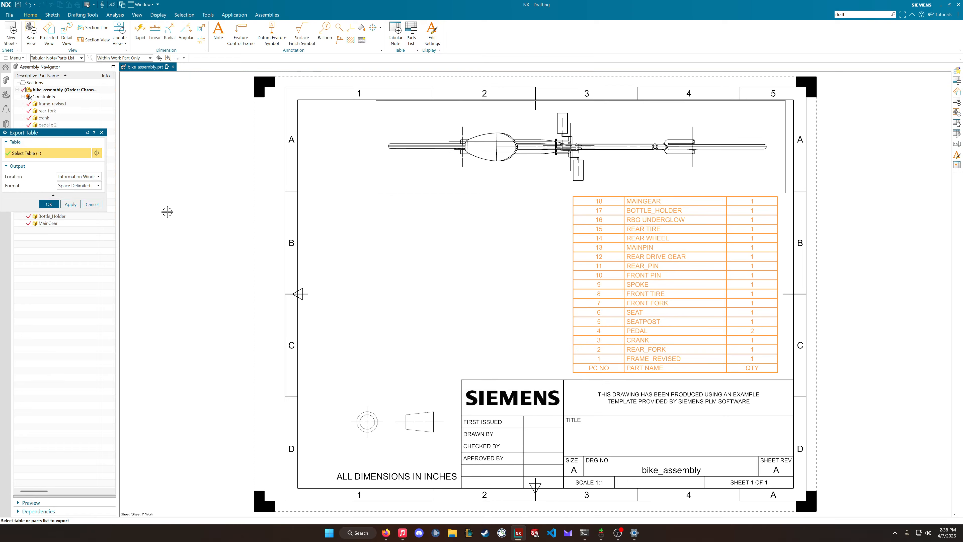
{"action": "mouse_move", "coordinate": [52, 135]}
{"action": "left_mouse_down"}
{"action": "mouse_move", "coordinate": [328, 224]}
{"action": "mouse_move", "coordinate": [482, 253]}
{"action": "left_mouse_up"}
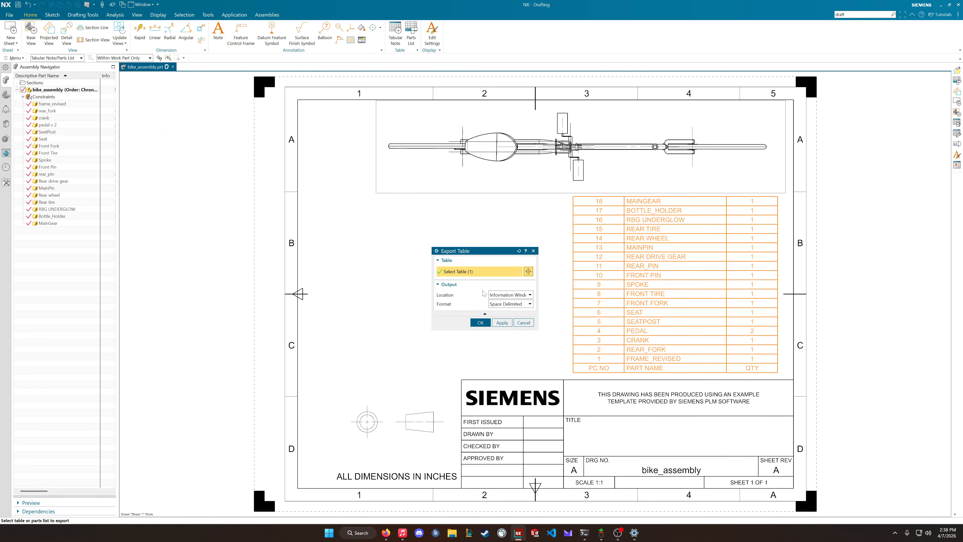
{"action": "left_click", "coordinate": [502, 294]}
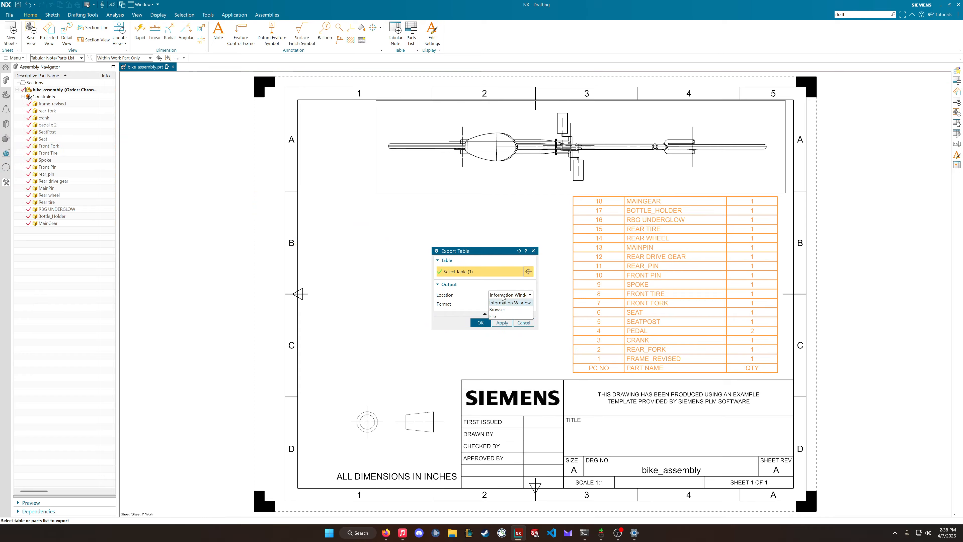
{"action": "left_click", "coordinate": [501, 302]}
{"action": "left_click", "coordinate": [498, 304]}
{"action": "left_click", "coordinate": [498, 305]}
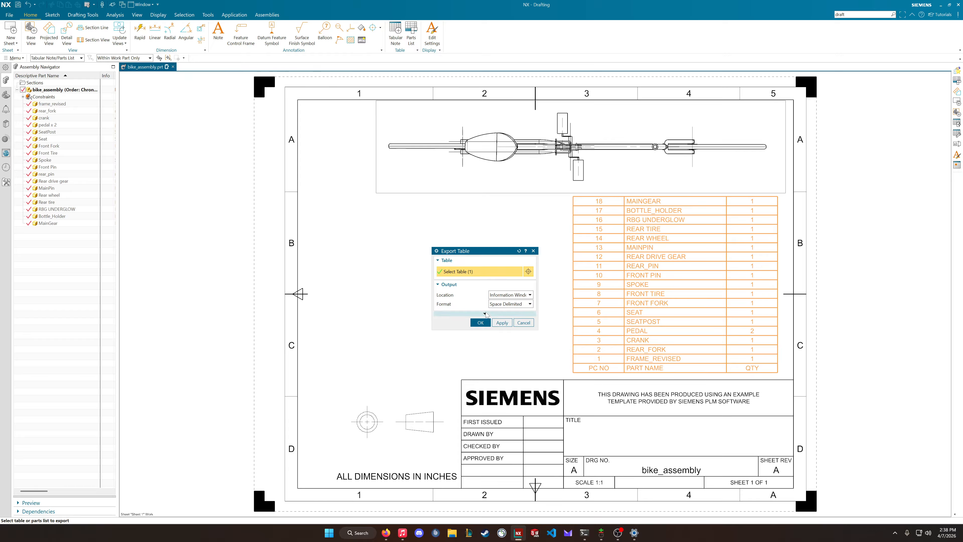
{"action": "left_click", "coordinate": [480, 322]}
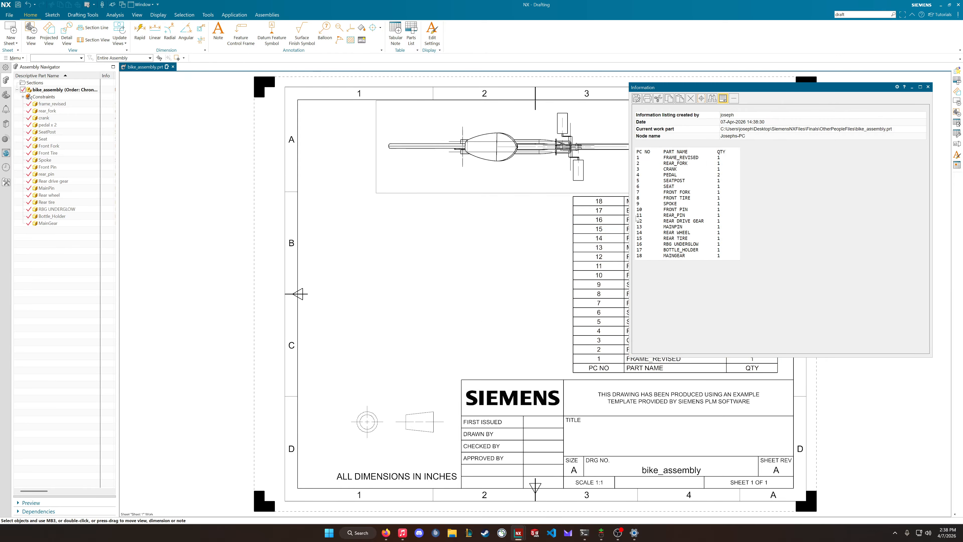
{"action": "left_click_drag", "start_coordinate": [692, 91], "coordinate": [636, 109]}
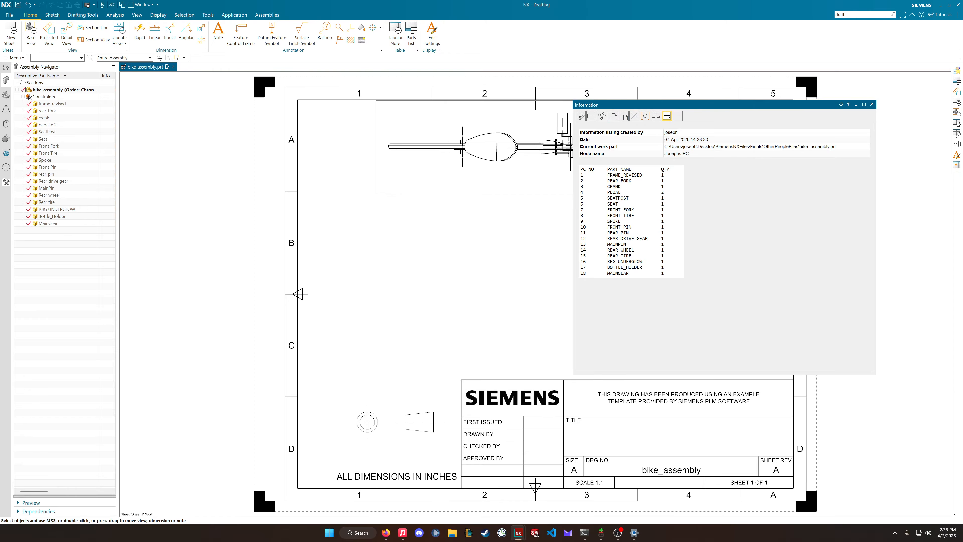
Check which file types the exported parts listing can be saved as, and close the listing without saving it
{"action": "left_click", "coordinate": [581, 116]}
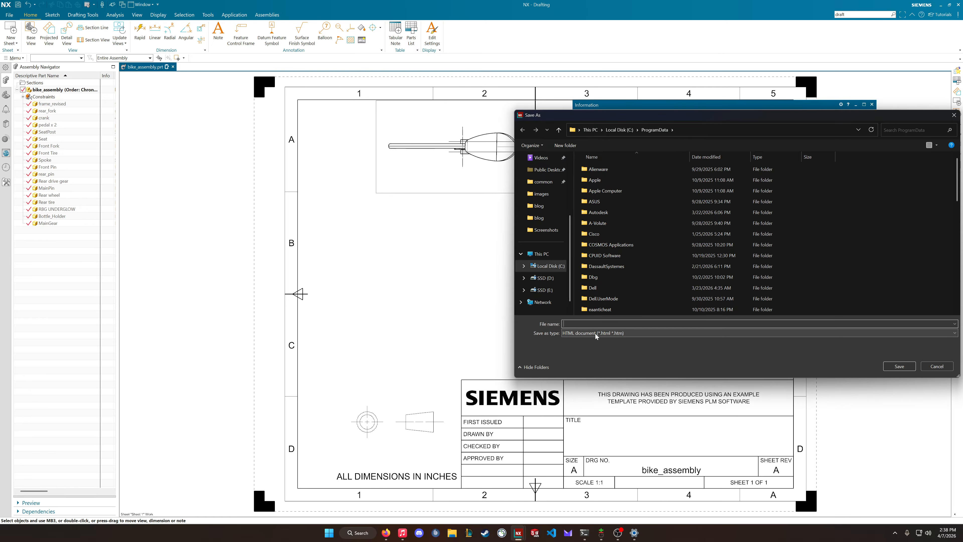
{"action": "left_click", "coordinate": [595, 334]}
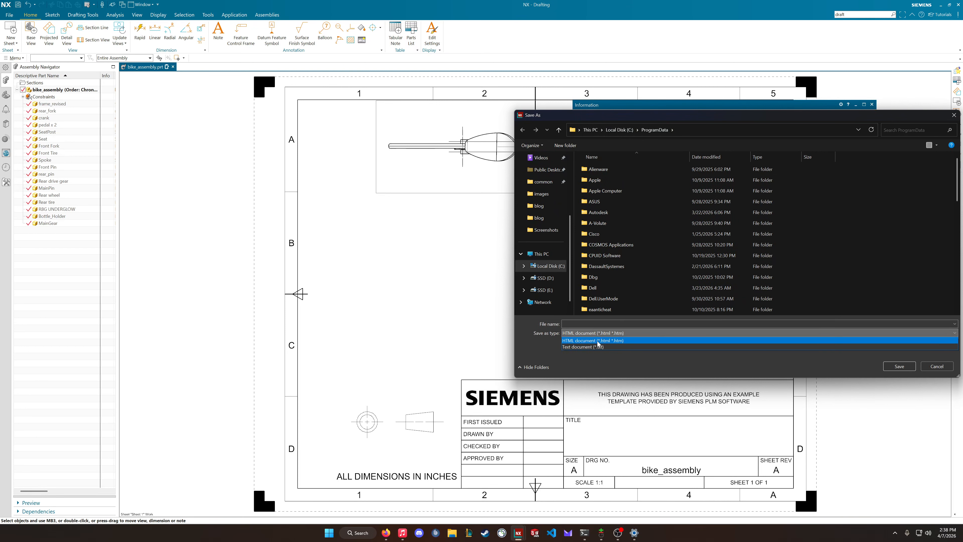
{"action": "left_click", "coordinate": [596, 363]}
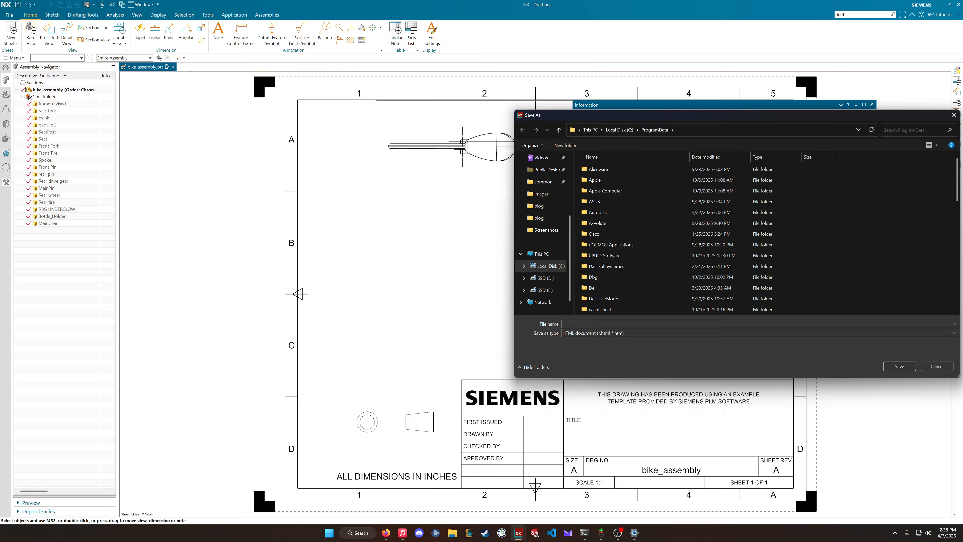
{"action": "left_click", "coordinate": [699, 329]}
{"action": "left_click", "coordinate": [698, 329]}
{"action": "left_click", "coordinate": [930, 366]}
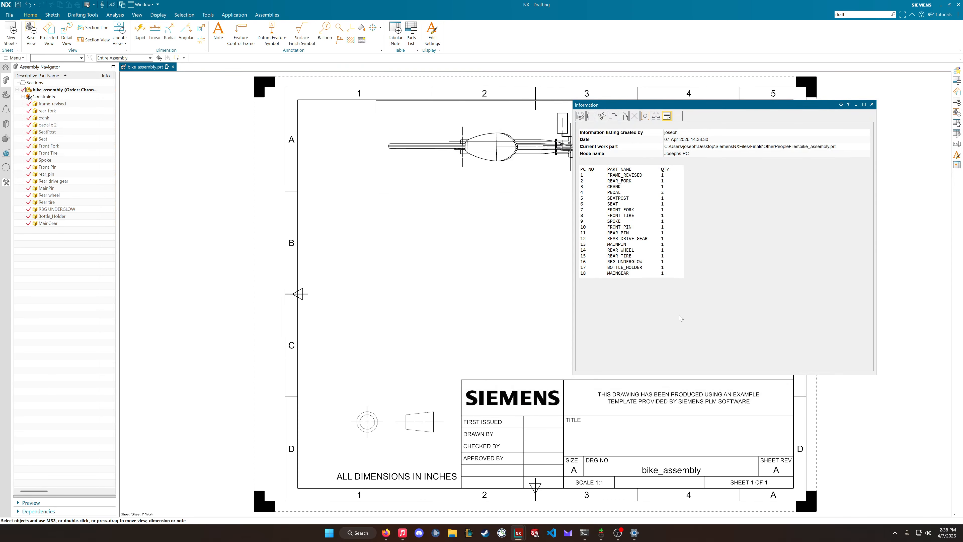
{"action": "left_click", "coordinate": [872, 104]}
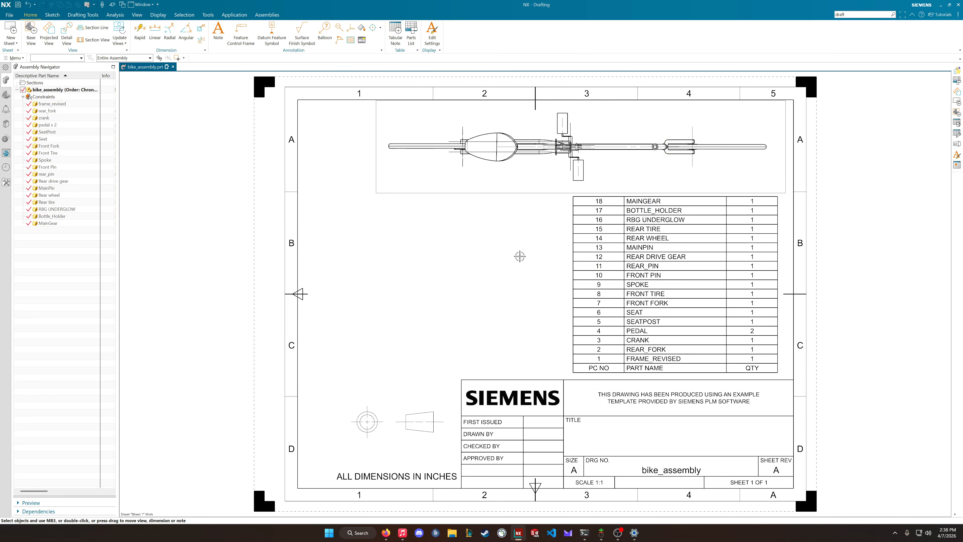